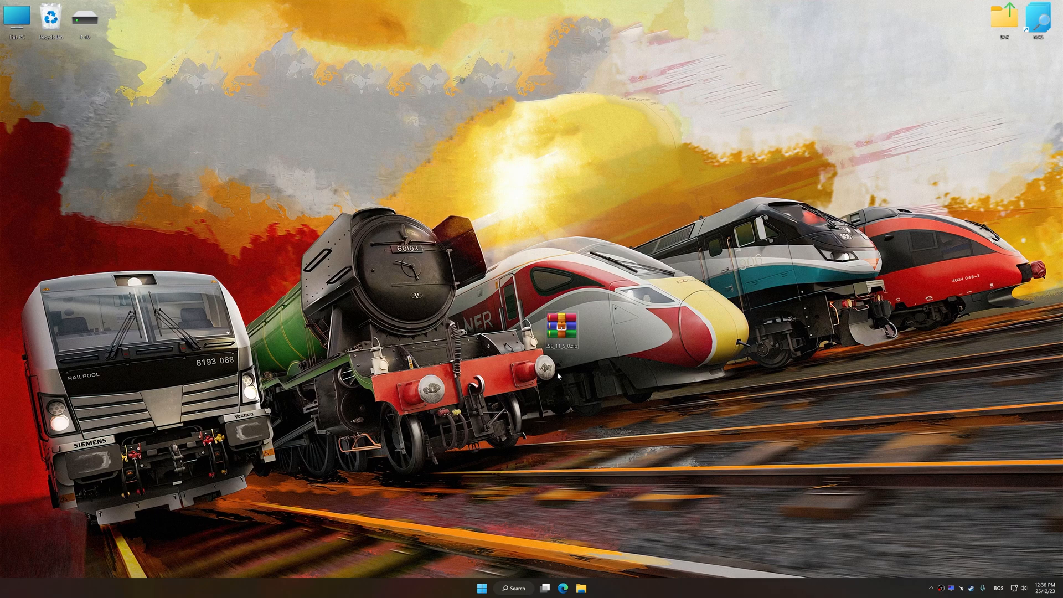
Extract the downloaded zip to the desktop and install Low Specs Experience v11.5.0 with shortcuts
right_click(562, 328)
mouse_move(583, 342)
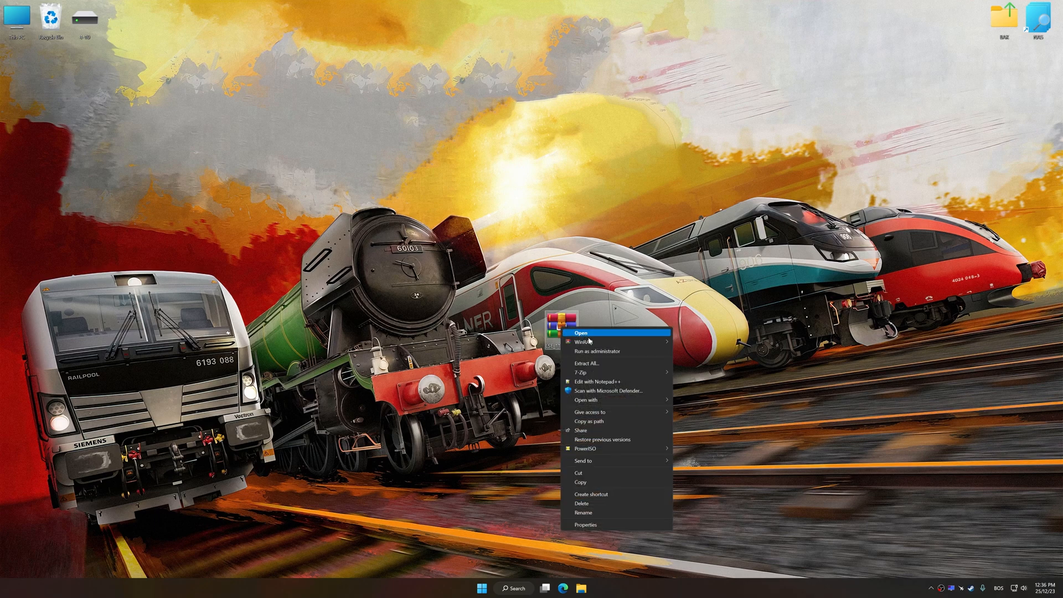
click(706, 372)
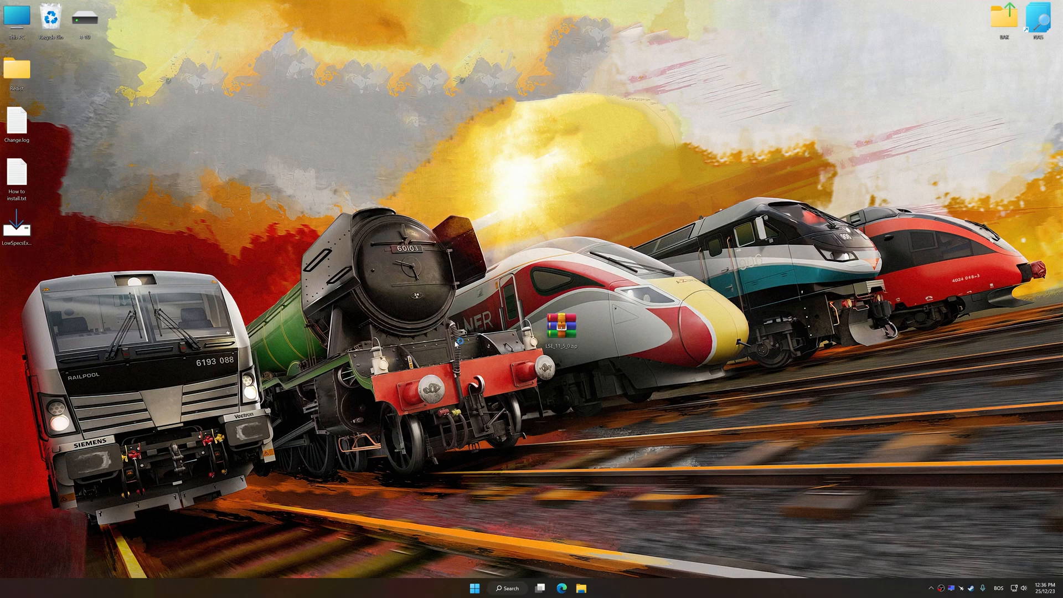
click(592, 375)
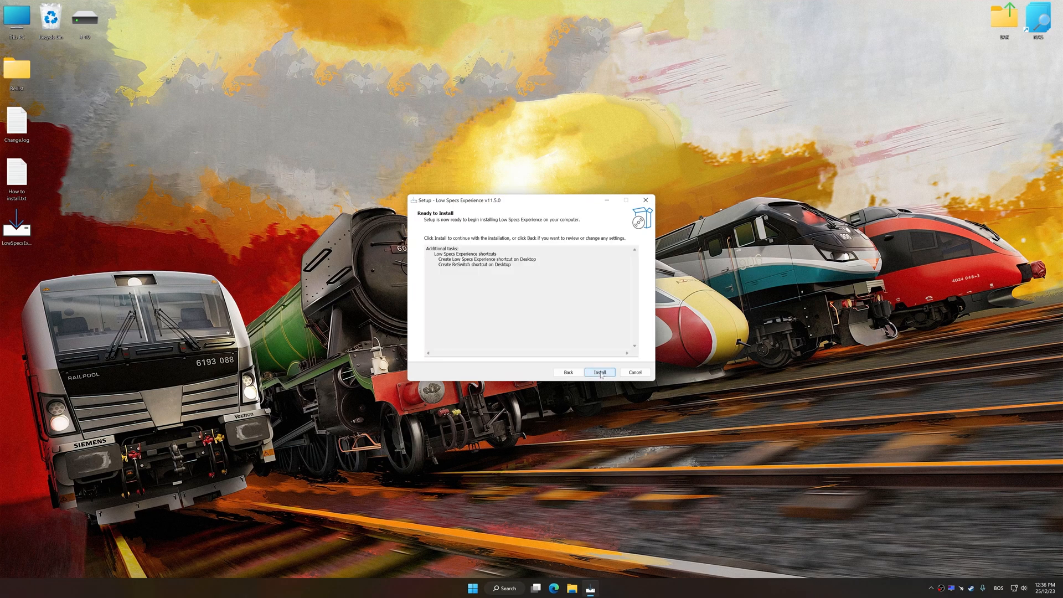
click(591, 375)
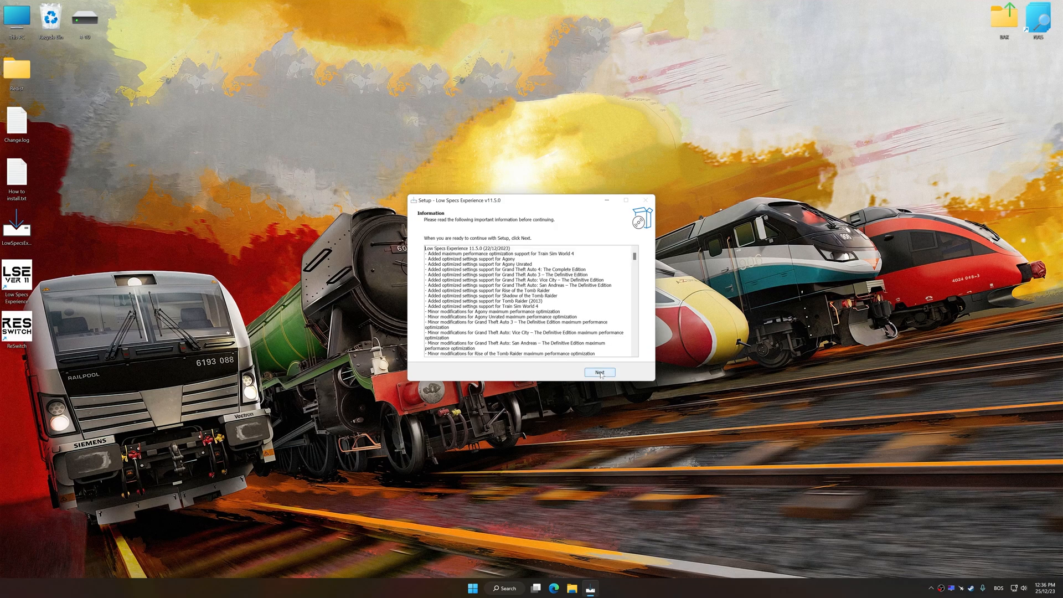
click(601, 374)
drag(543, 333, 544, 332)
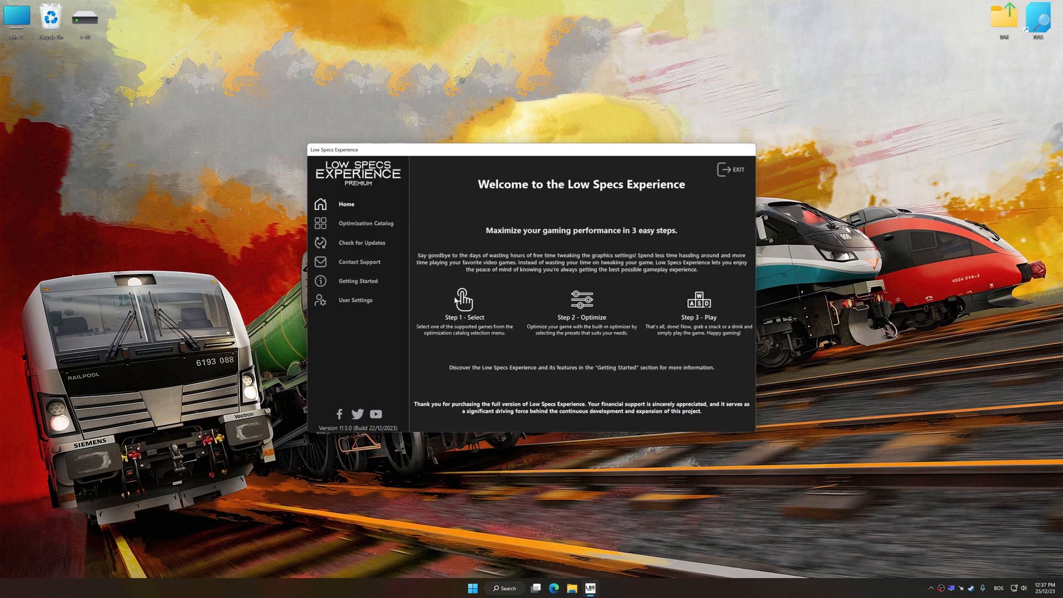
Load the Train Sim World 4 optimization package from the Optimization Catalog
click(351, 223)
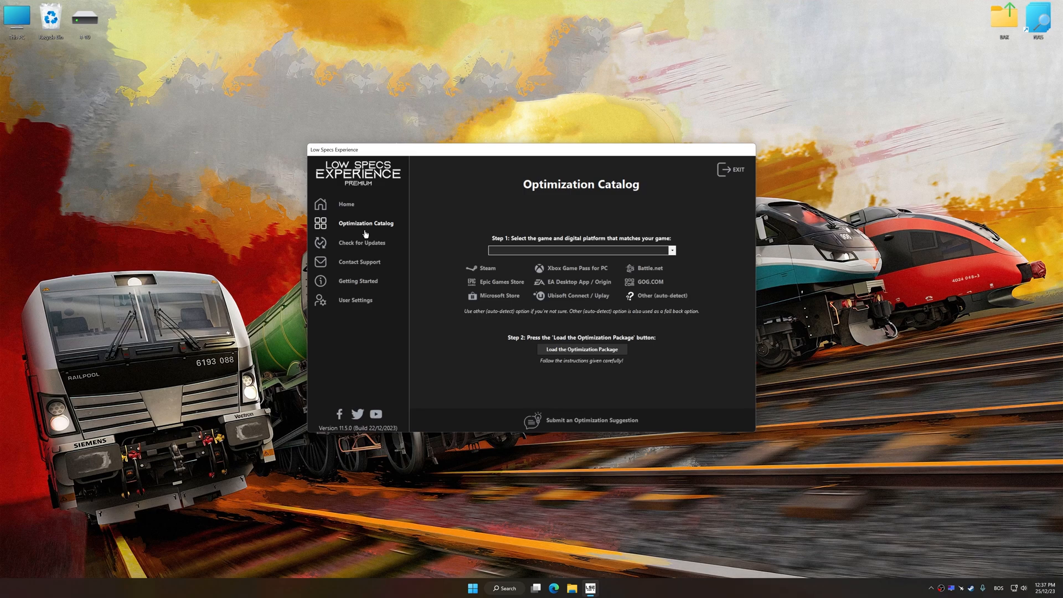
click(548, 252)
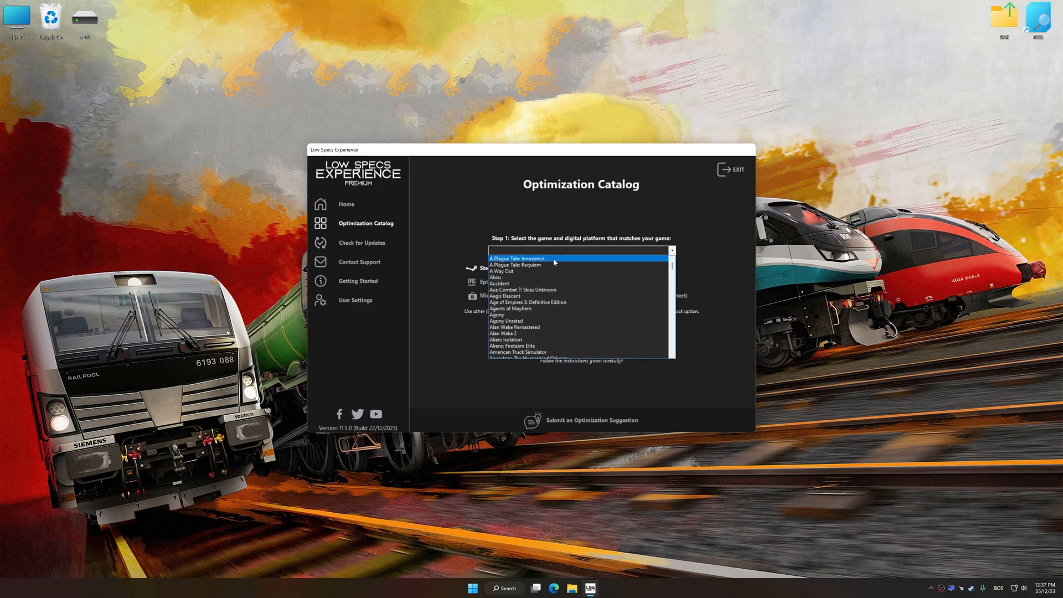
scroll(559, 291, down, 10)
scroll(559, 291, down, 10)
scroll(559, 290, down, 10)
scroll(558, 293, down, 4)
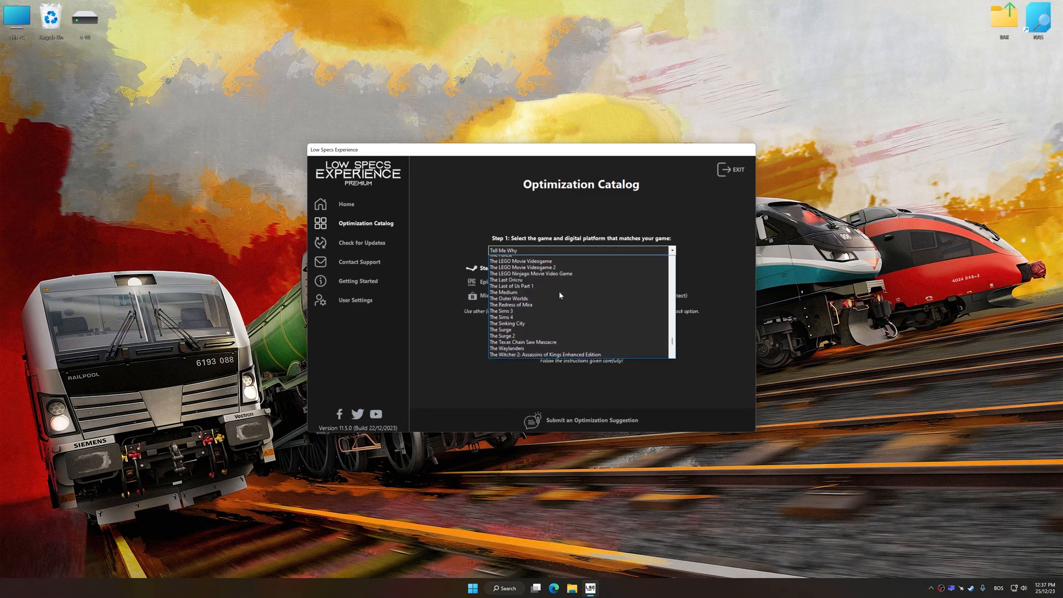
scroll(559, 294, down, 4)
scroll(559, 294, down, 4)
scroll(559, 294, down, 4)
scroll(559, 294, down, 4)
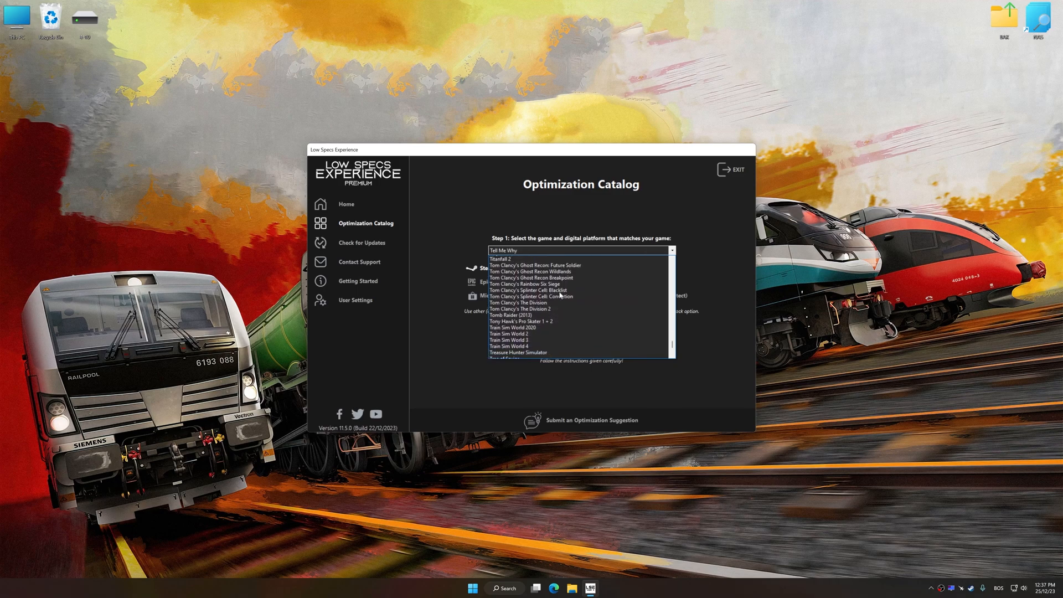
scroll(559, 294, down, 4)
click(559, 295)
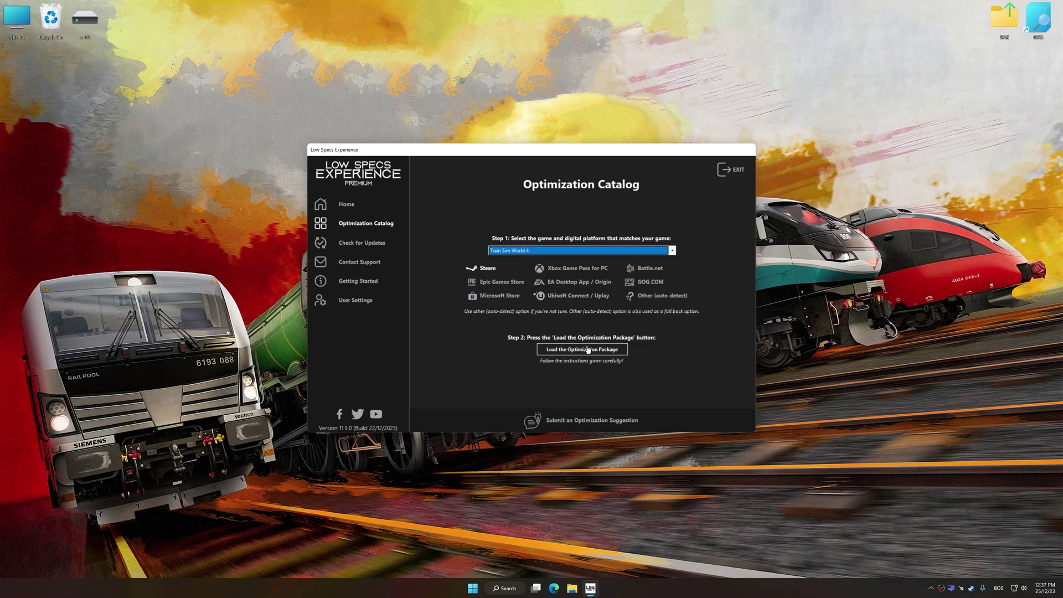
click(586, 349)
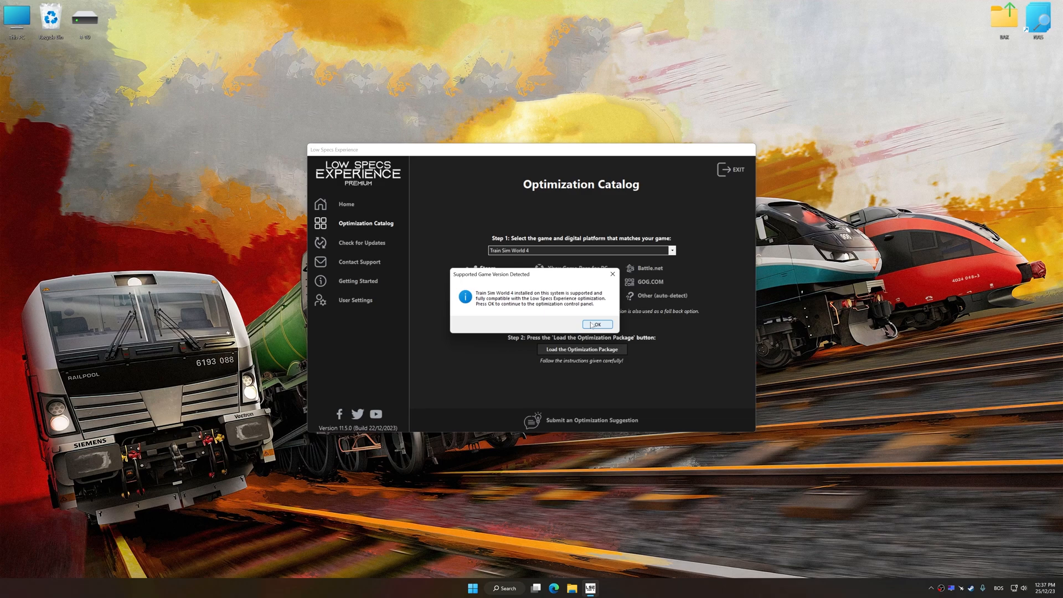
Execute the Balanced preset optimization at 3840 x 2160 and return to the dashboard
click(595, 323)
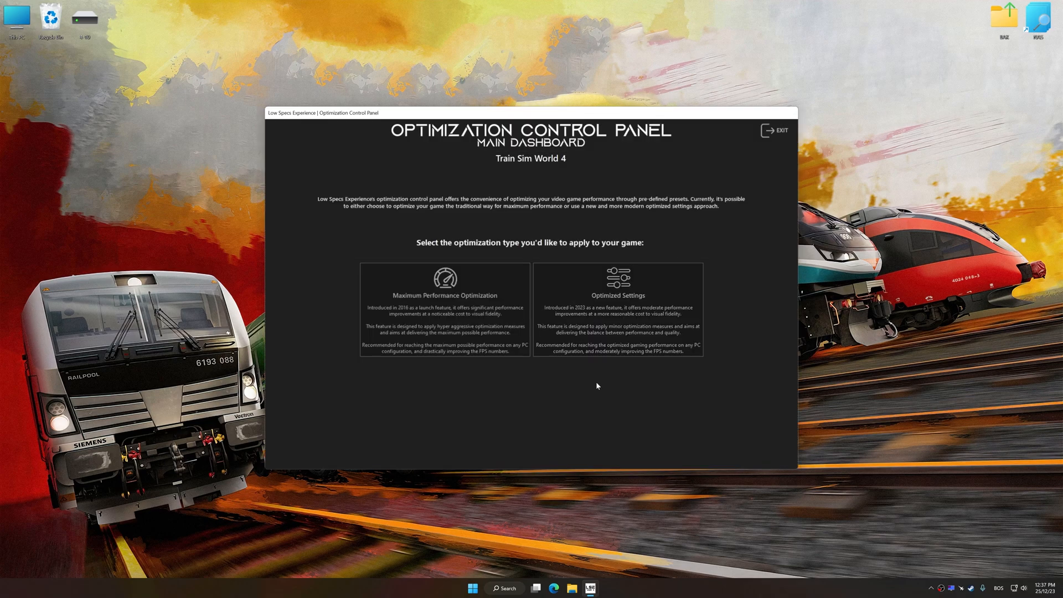
click(619, 325)
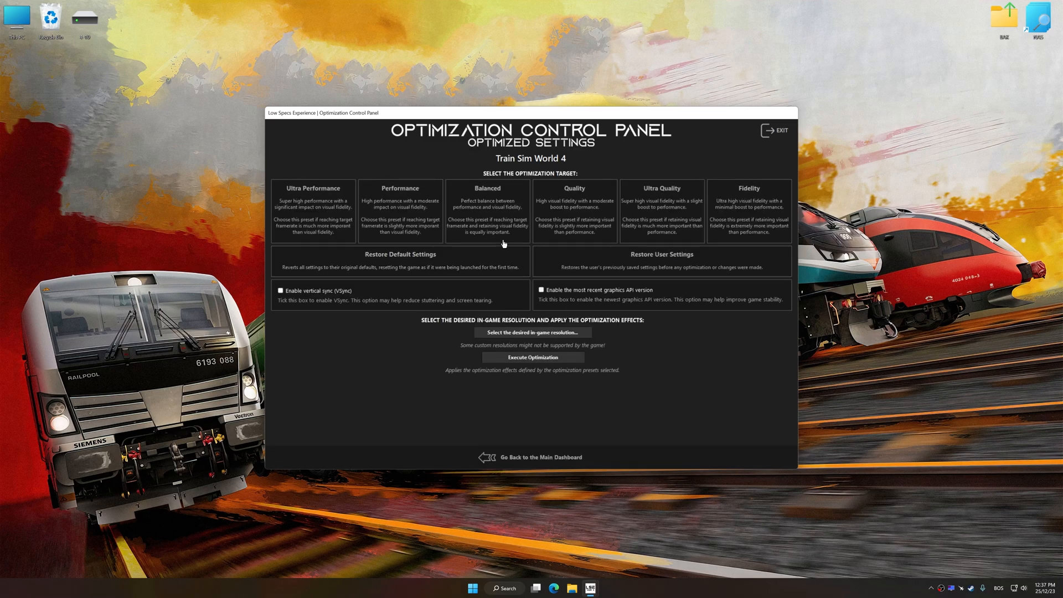
click(488, 207)
click(532, 332)
scroll(532, 357, down, 3)
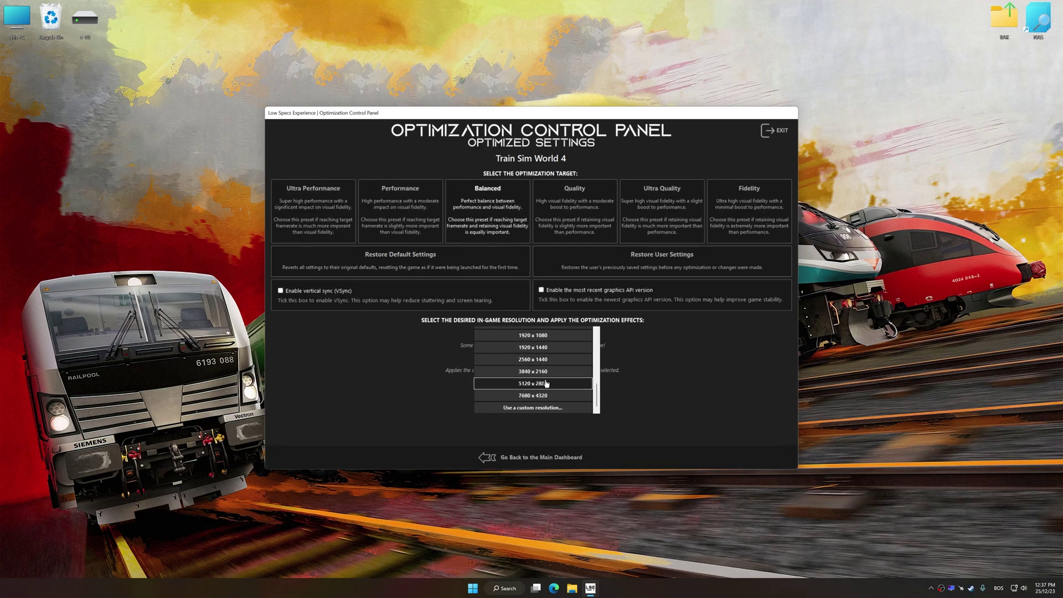
click(534, 372)
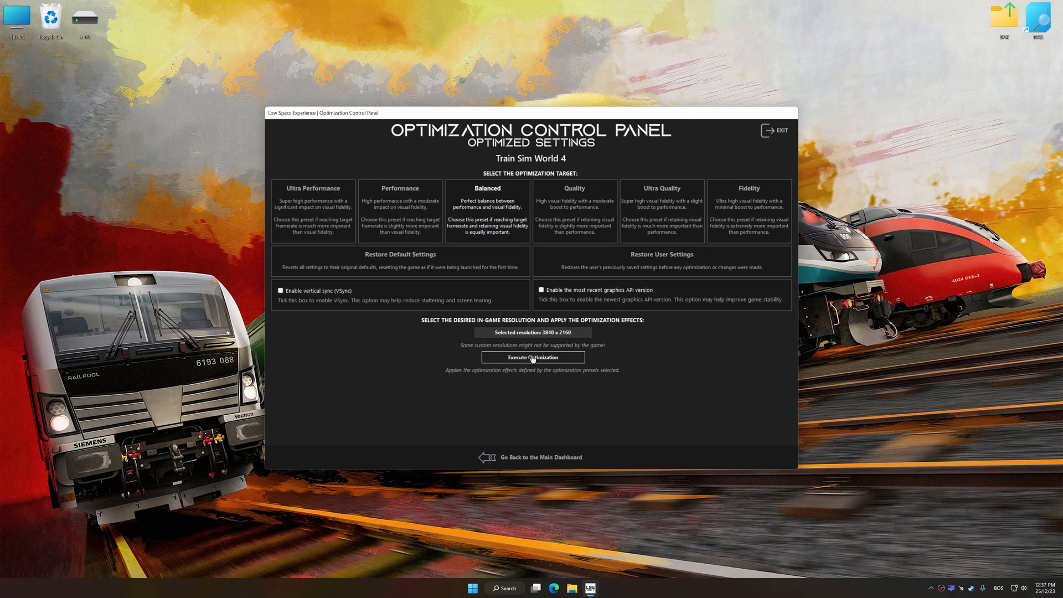
click(531, 359)
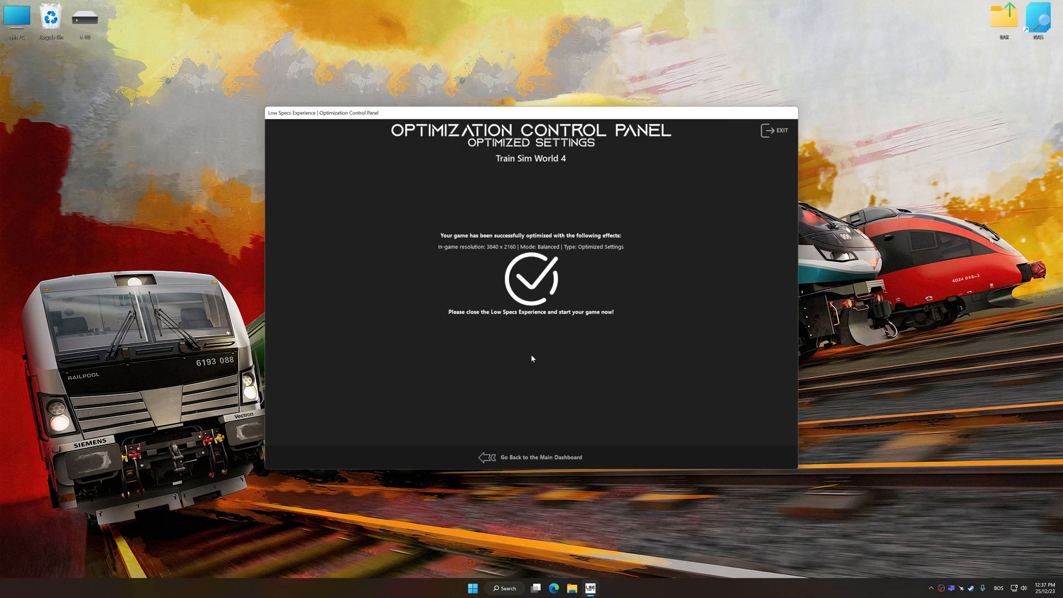
click(540, 457)
Restore Train Sim World 4's backed-up user settings from the Optimized Settings page
click(590, 342)
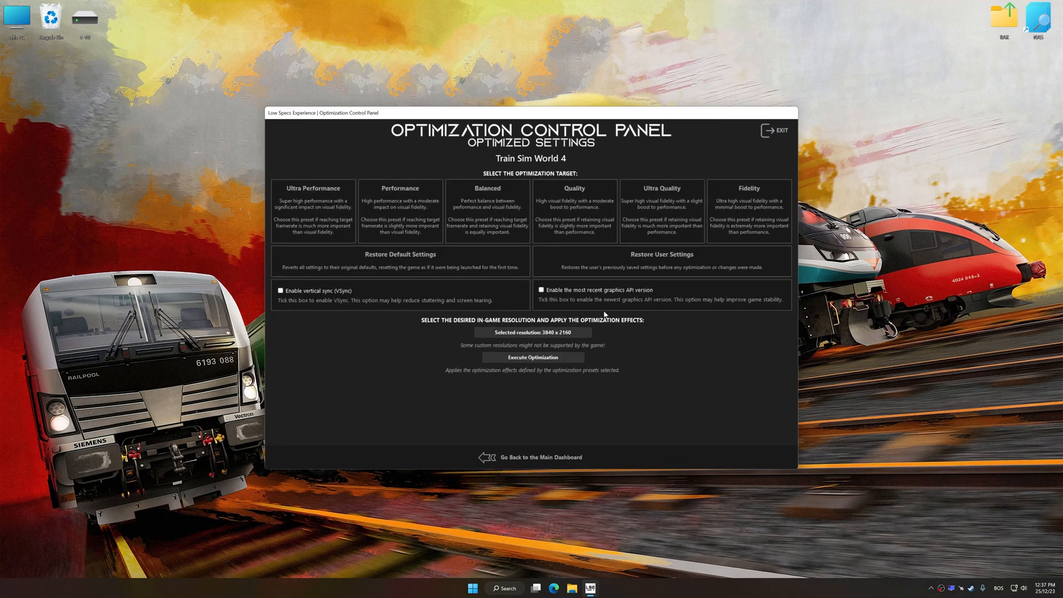
click(630, 272)
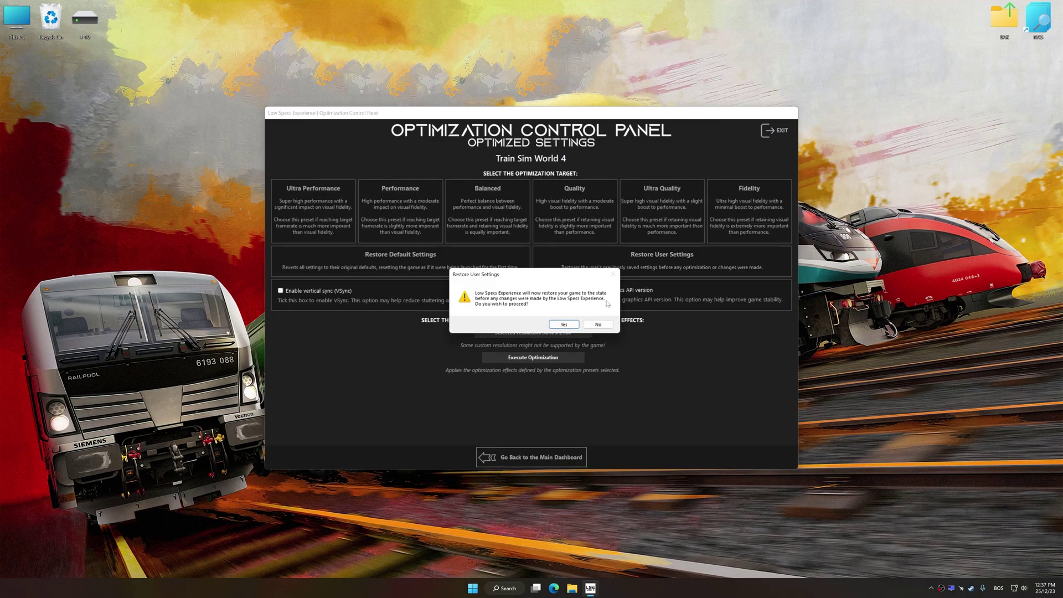
click(567, 325)
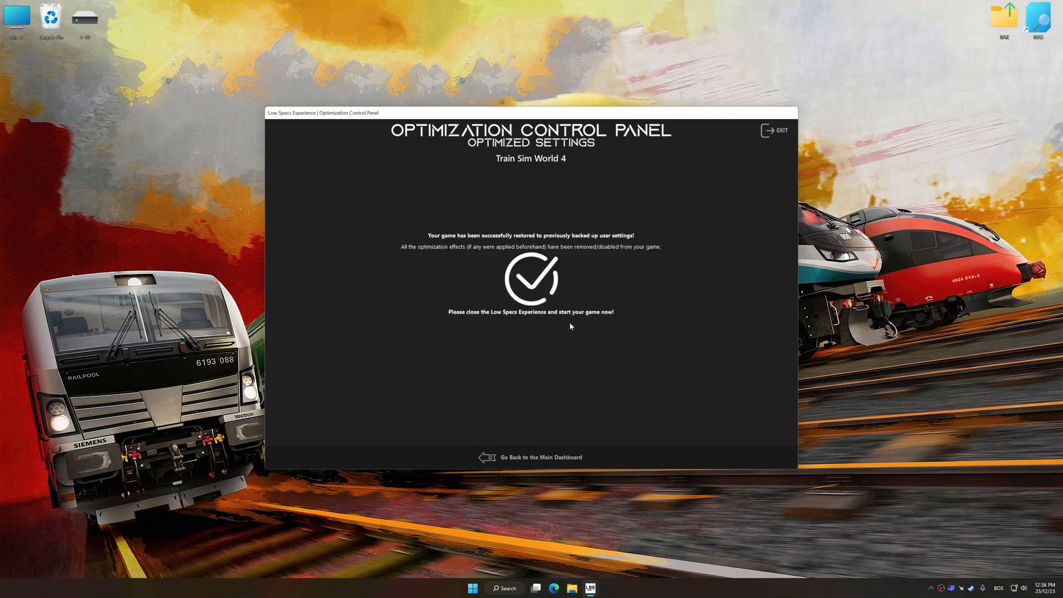